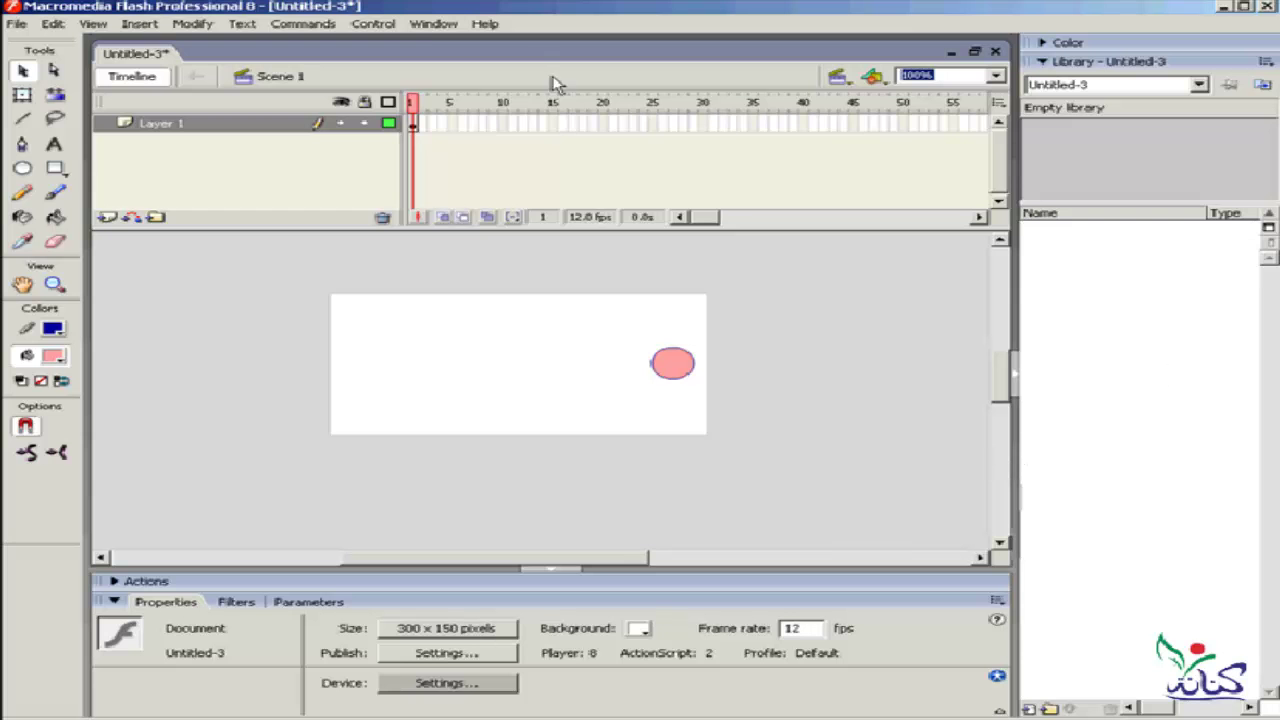
- Show the Info panel from the Window menu, tabbed with Align and Transform
{"action": "left_click", "coordinate": [434, 29]}
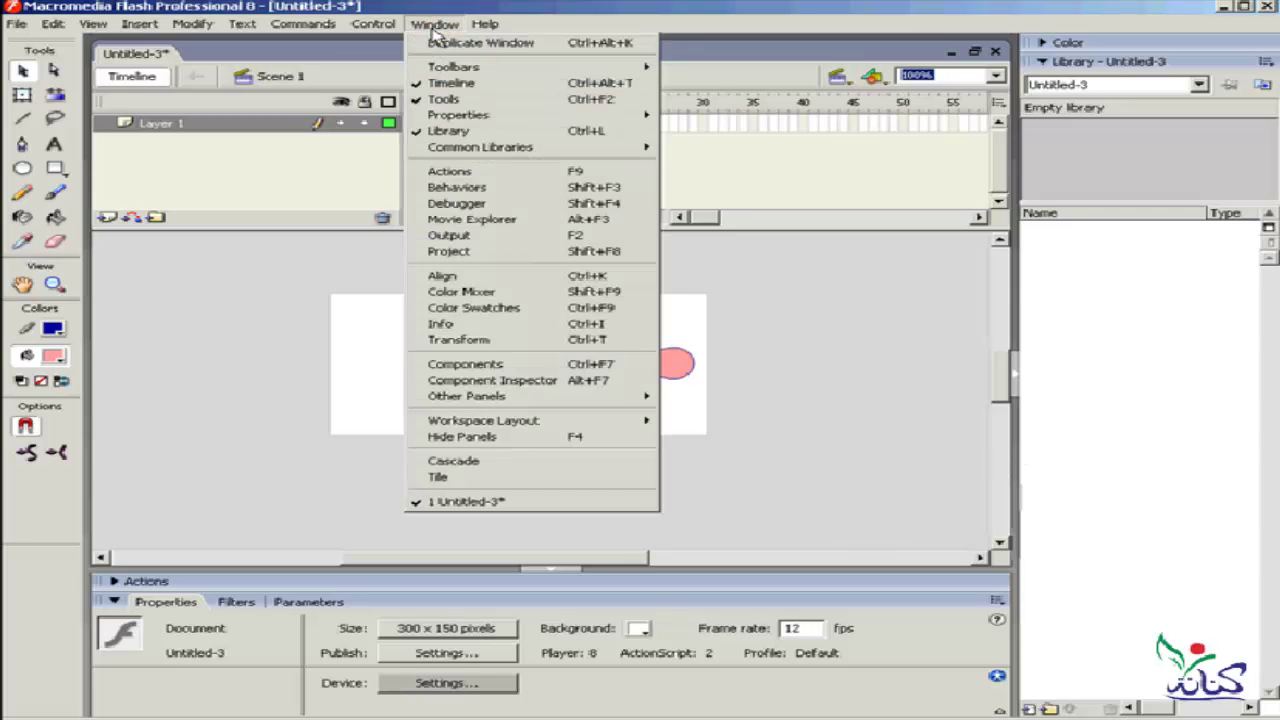
{"action": "left_click", "coordinate": [565, 330]}
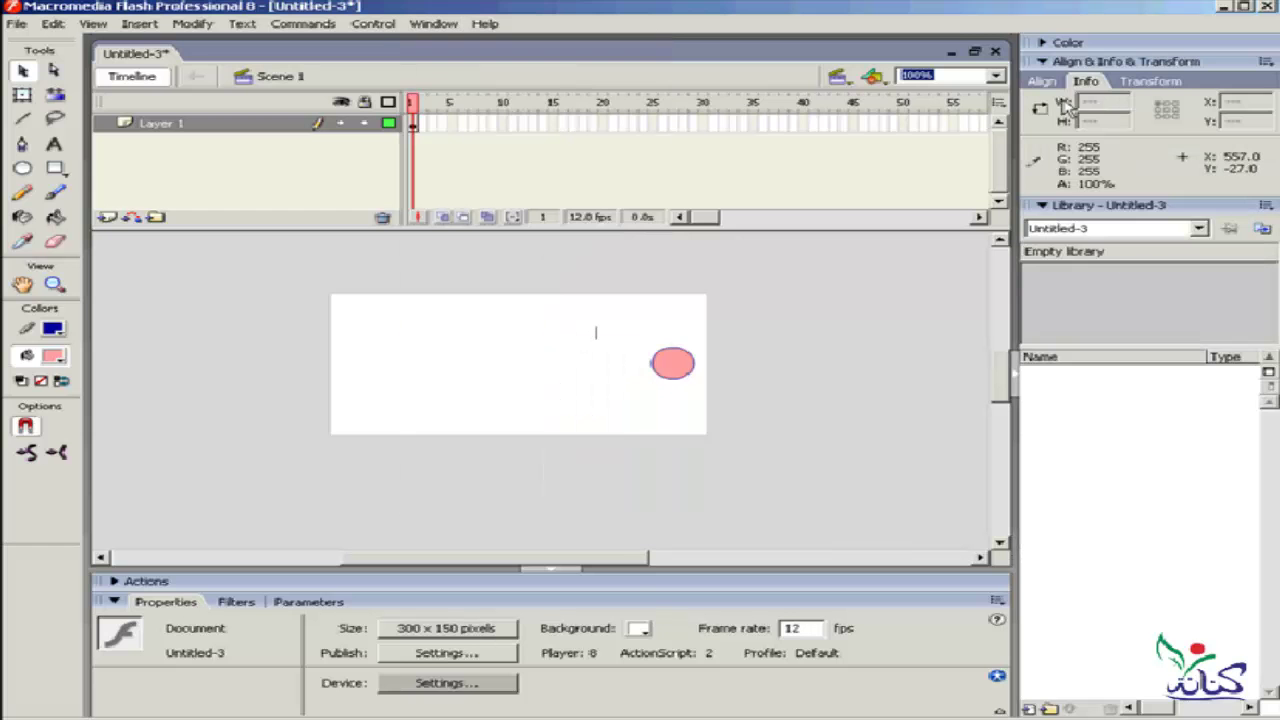
- Float and widen the Align, Info and Transform group, leaving it on the Transform tab
{"action": "left_click_drag", "start_coordinate": [1030, 61], "coordinate": [514, 194]}
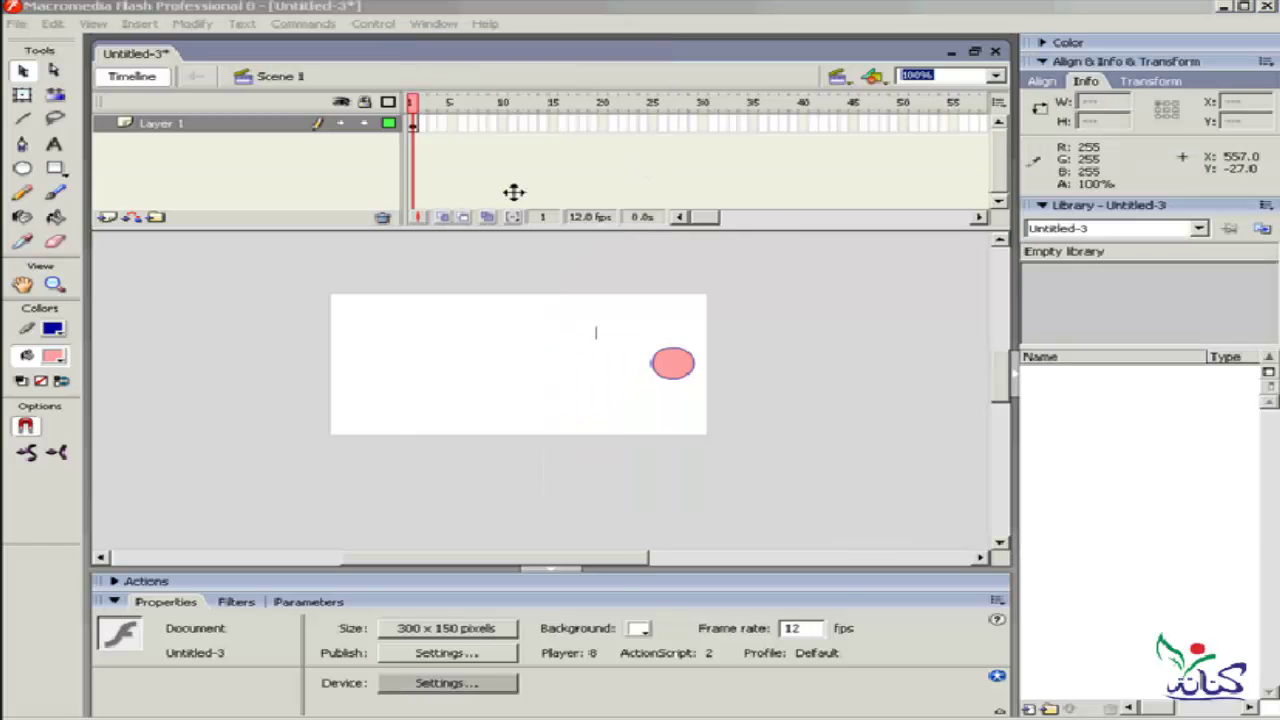
{"action": "left_click_drag", "start_coordinate": [771, 307], "coordinate": [900, 414]}
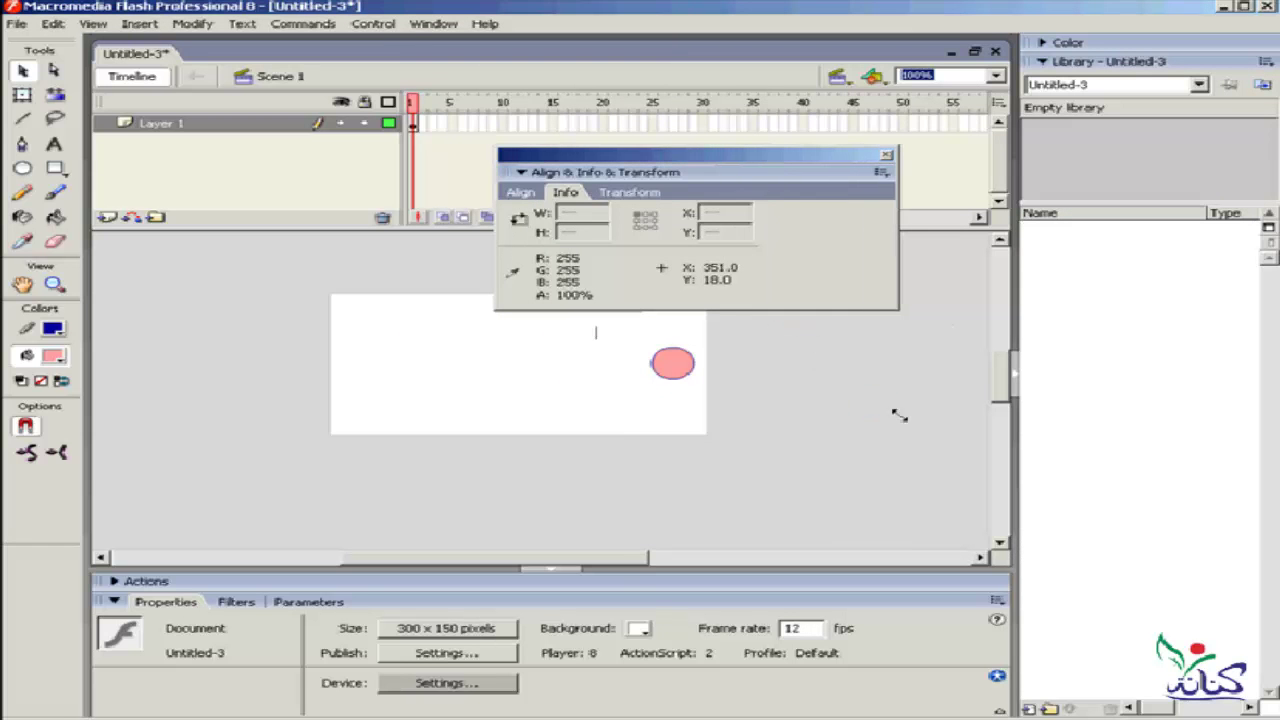
{"action": "left_click", "coordinate": [519, 192]}
{"action": "left_click", "coordinate": [566, 192]}
{"action": "left_click", "coordinate": [626, 195]}
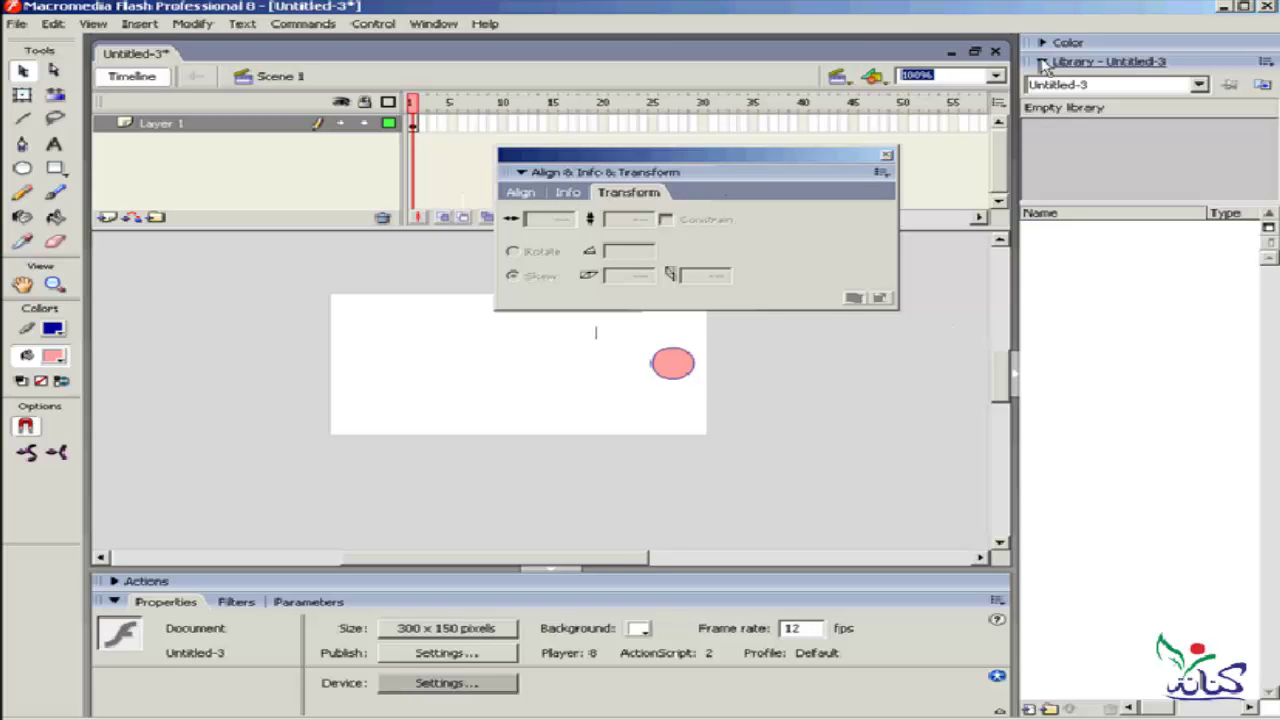
- Float the Library and group it with Align & Info & Transform from its options menu
{"action": "left_click_drag", "start_coordinate": [220, 75], "coordinate": [163, 29]}
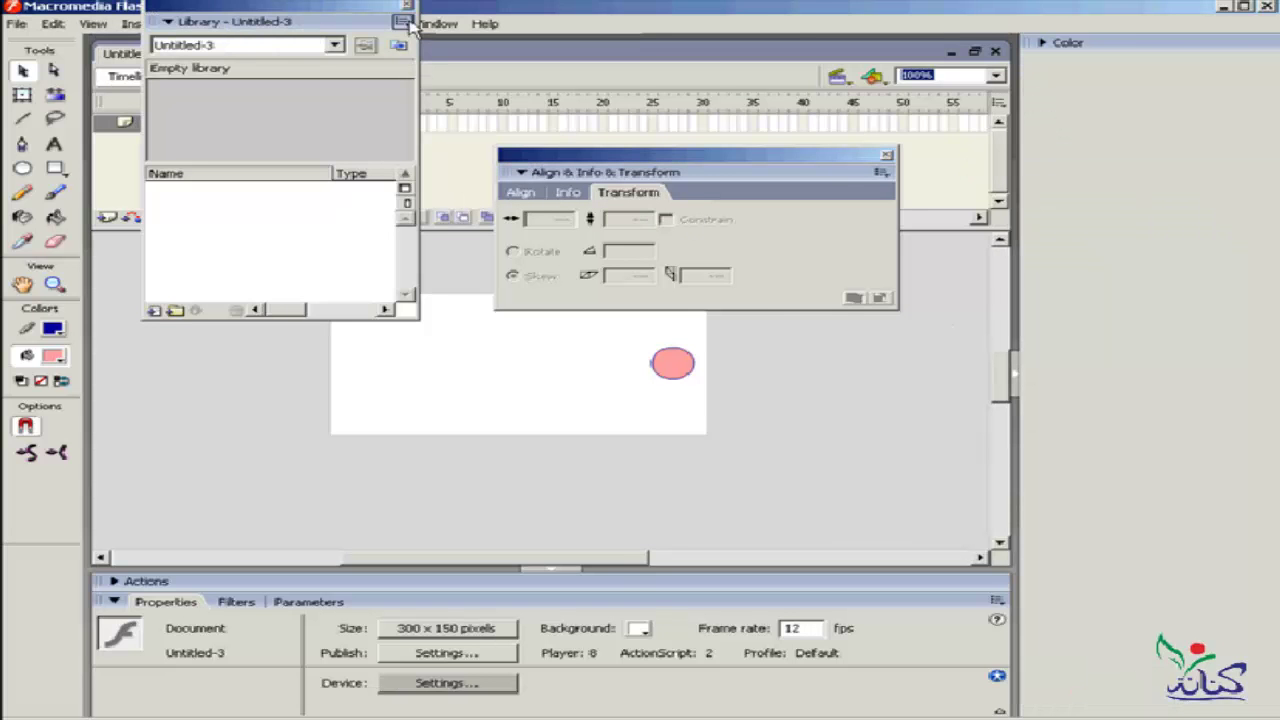
{"action": "left_click", "coordinate": [402, 21]}
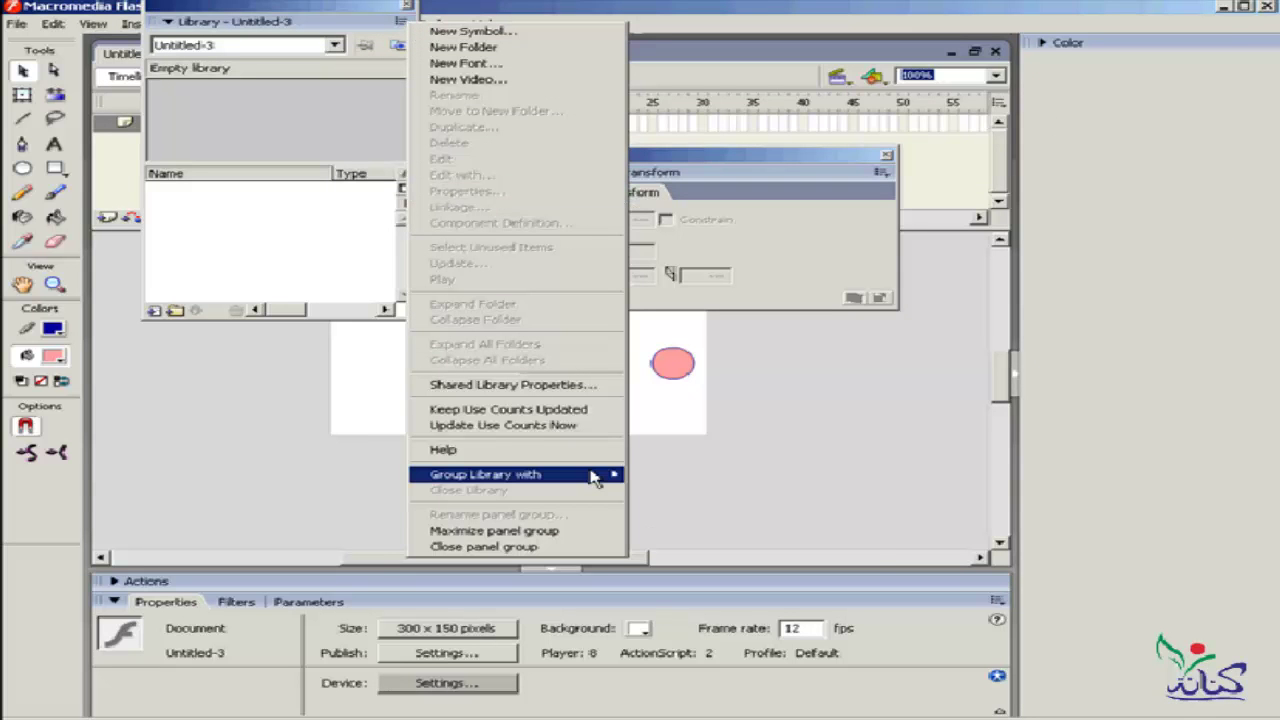
{"action": "mouse_move", "coordinate": [486, 474]}
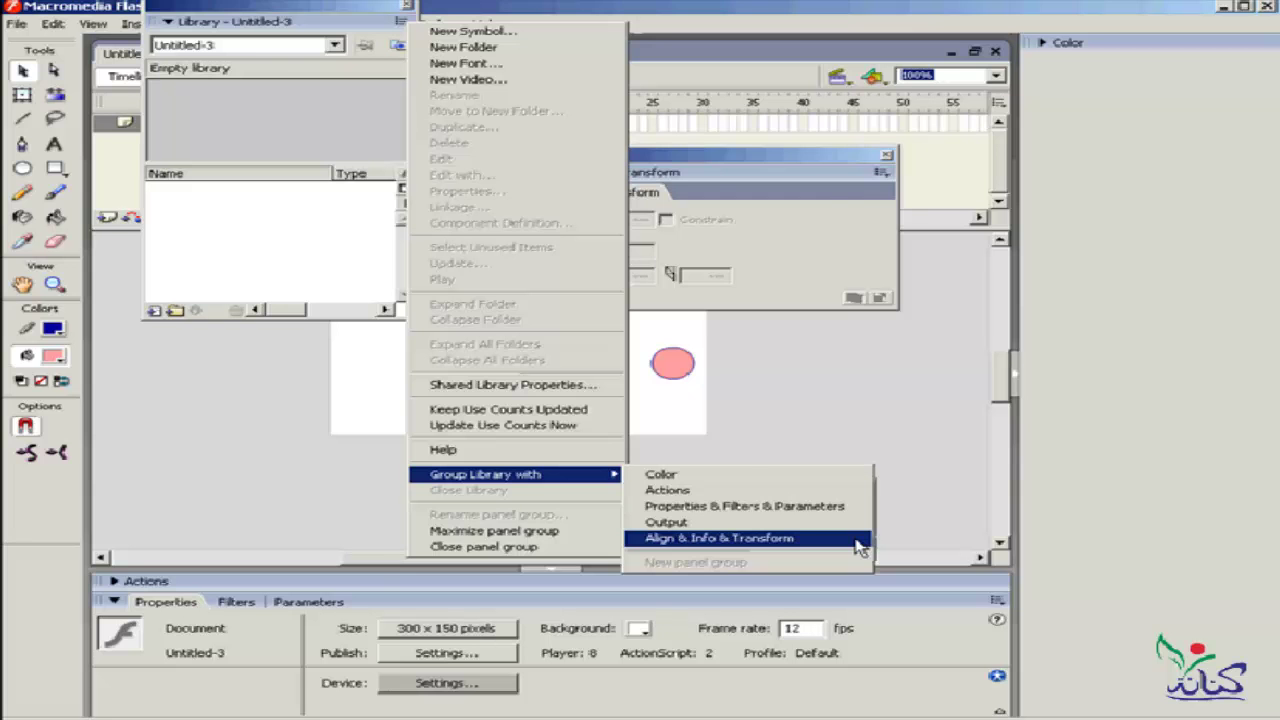
{"action": "left_click", "coordinate": [859, 540]}
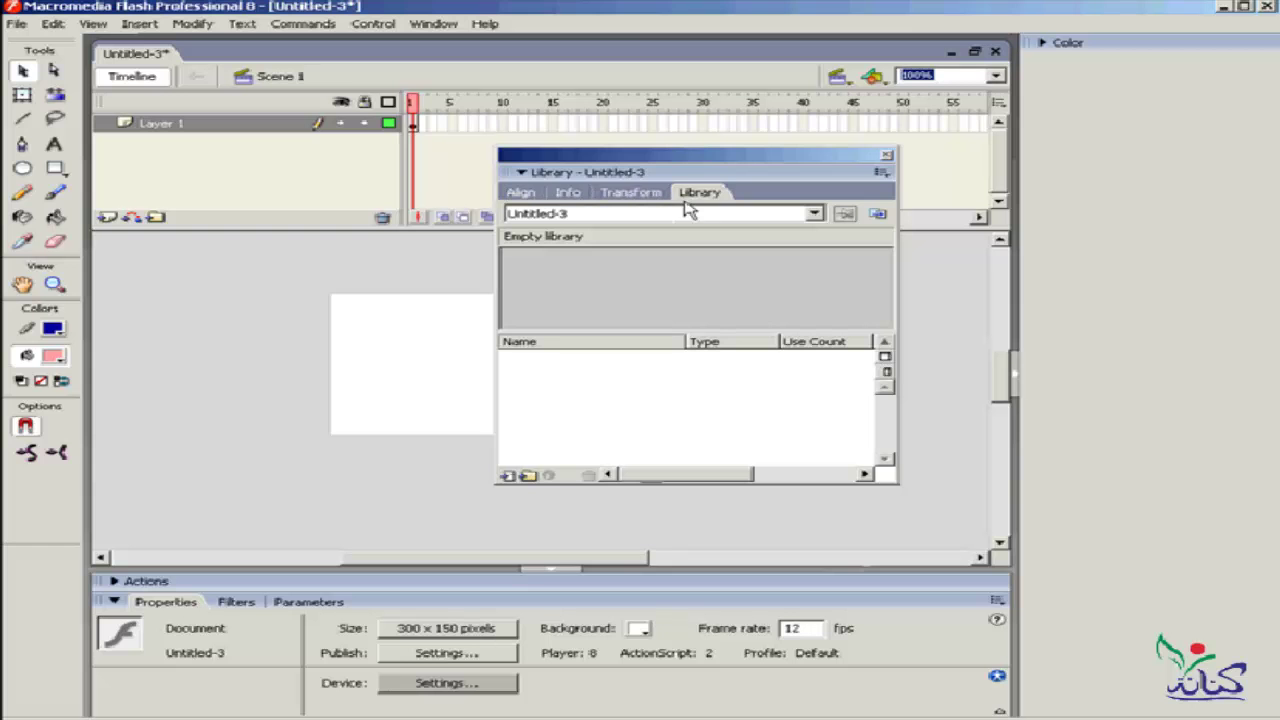
- Dock the floating Align, Info, Transform and Library group beneath the Color panel
{"action": "left_click_drag", "start_coordinate": [509, 171], "coordinate": [1046, 86]}
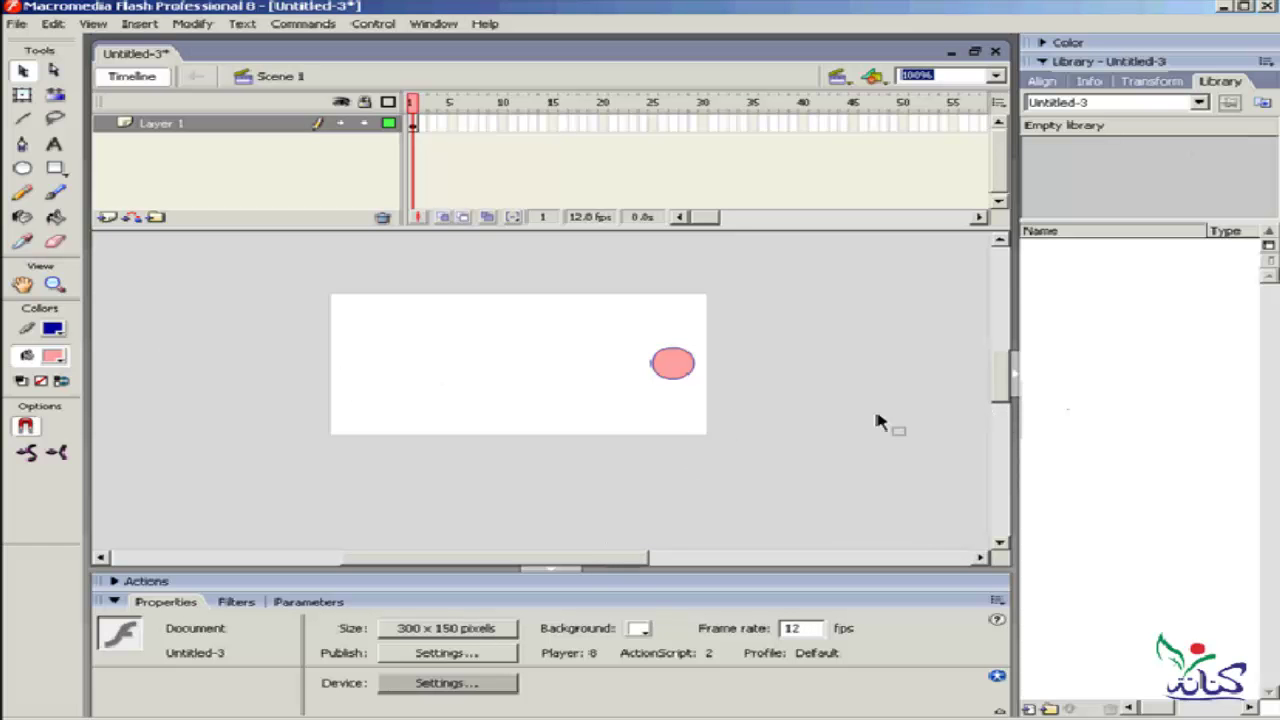
- Zoom the stage to Show Frame, then hide and restore all panels with F4
{"action": "left_click", "coordinate": [996, 76]}
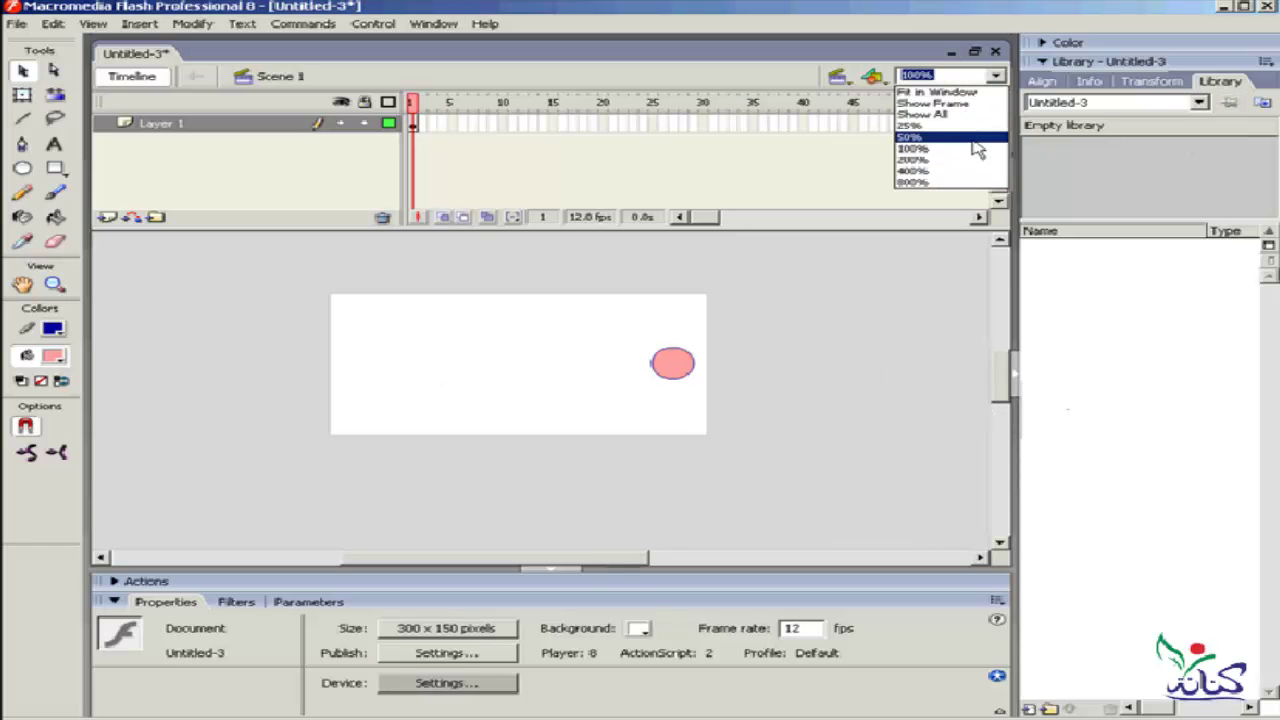
{"action": "left_click", "coordinate": [985, 104]}
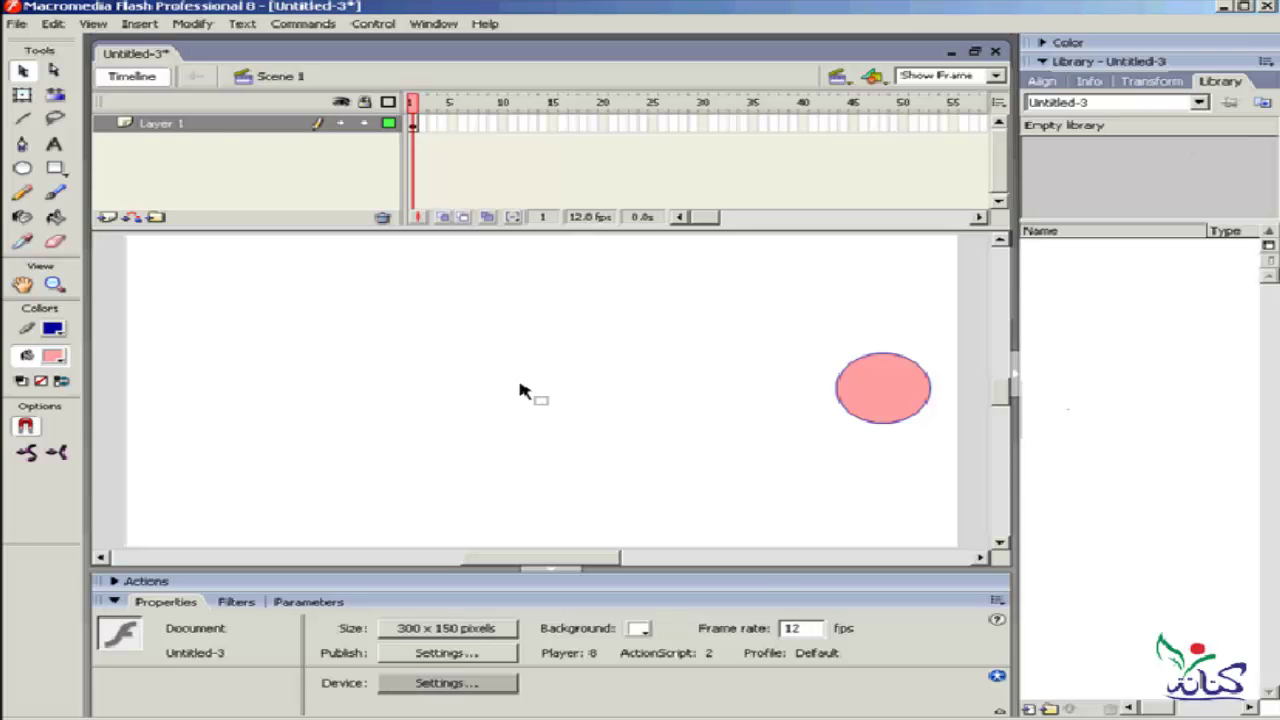
{"action": "key", "text": "F4"}
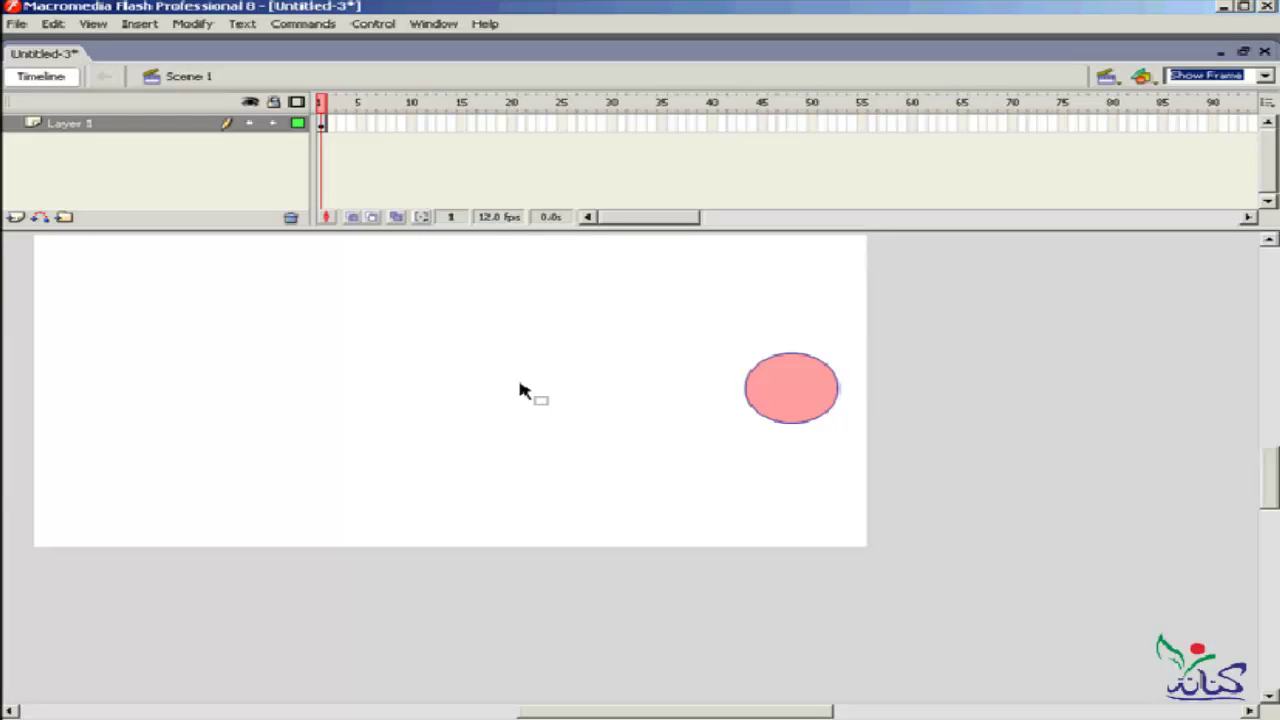
{"action": "key", "text": "F4"}
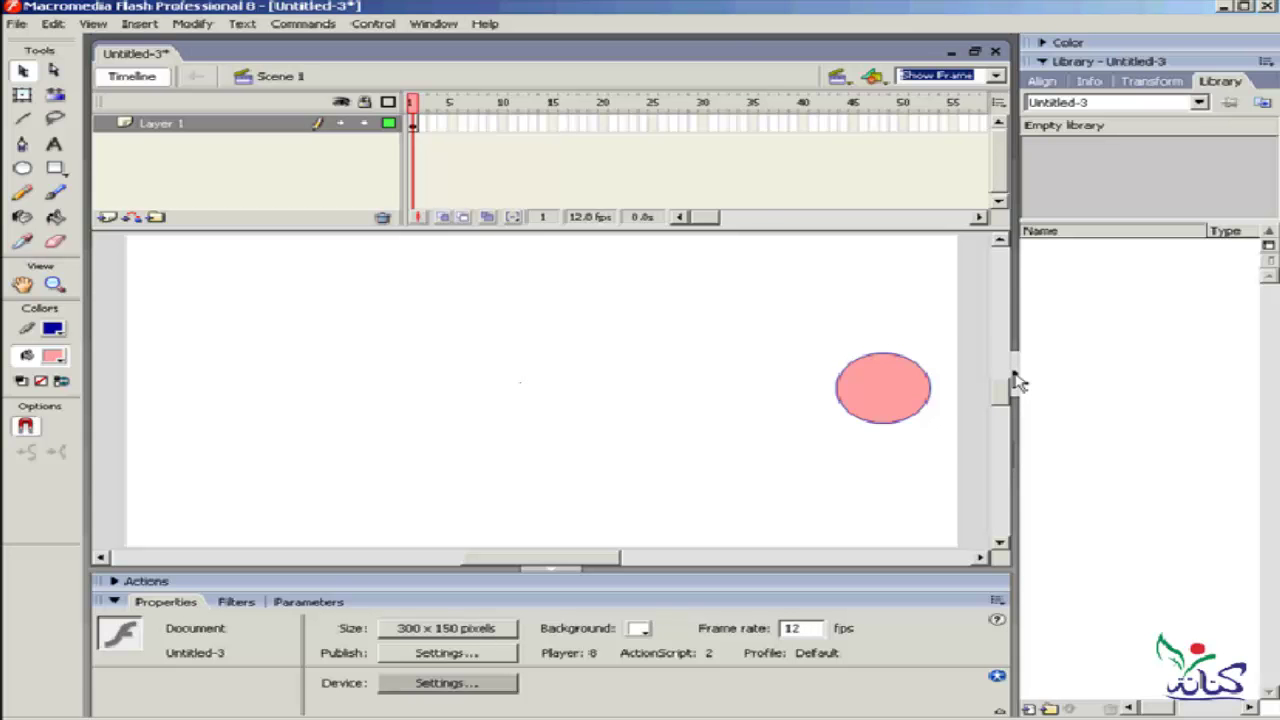
- Collapse and re-expand the right and bottom docks, then shorten the timeline by dragging its splitter up
{"action": "left_click", "coordinate": [1015, 380]}
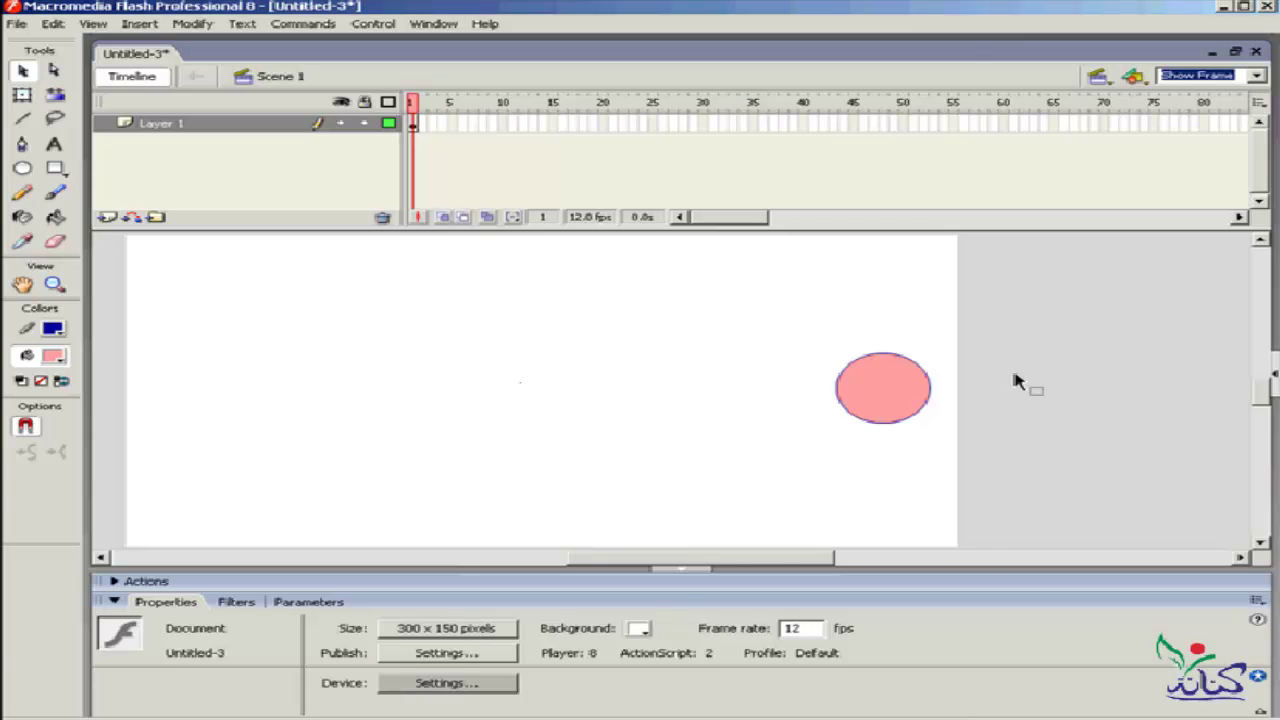
{"action": "left_click", "coordinate": [1274, 385]}
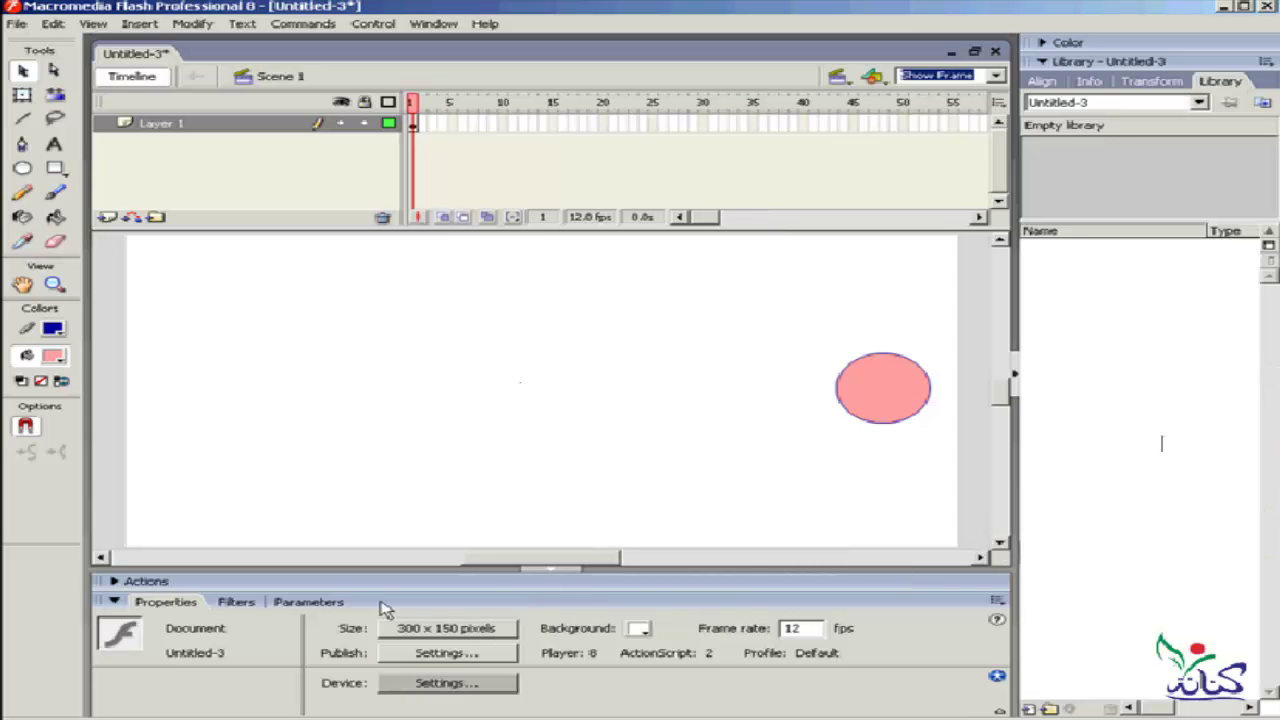
{"action": "left_click", "coordinate": [550, 570]}
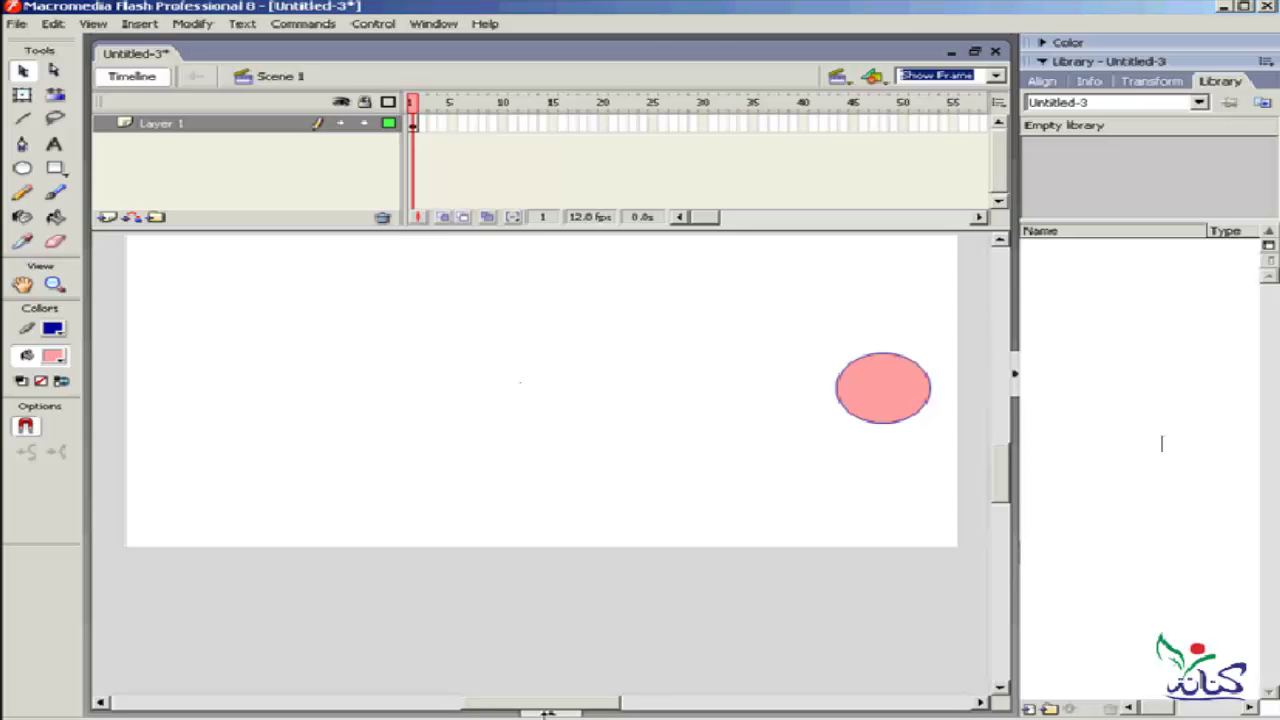
{"action": "left_click", "coordinate": [552, 712]}
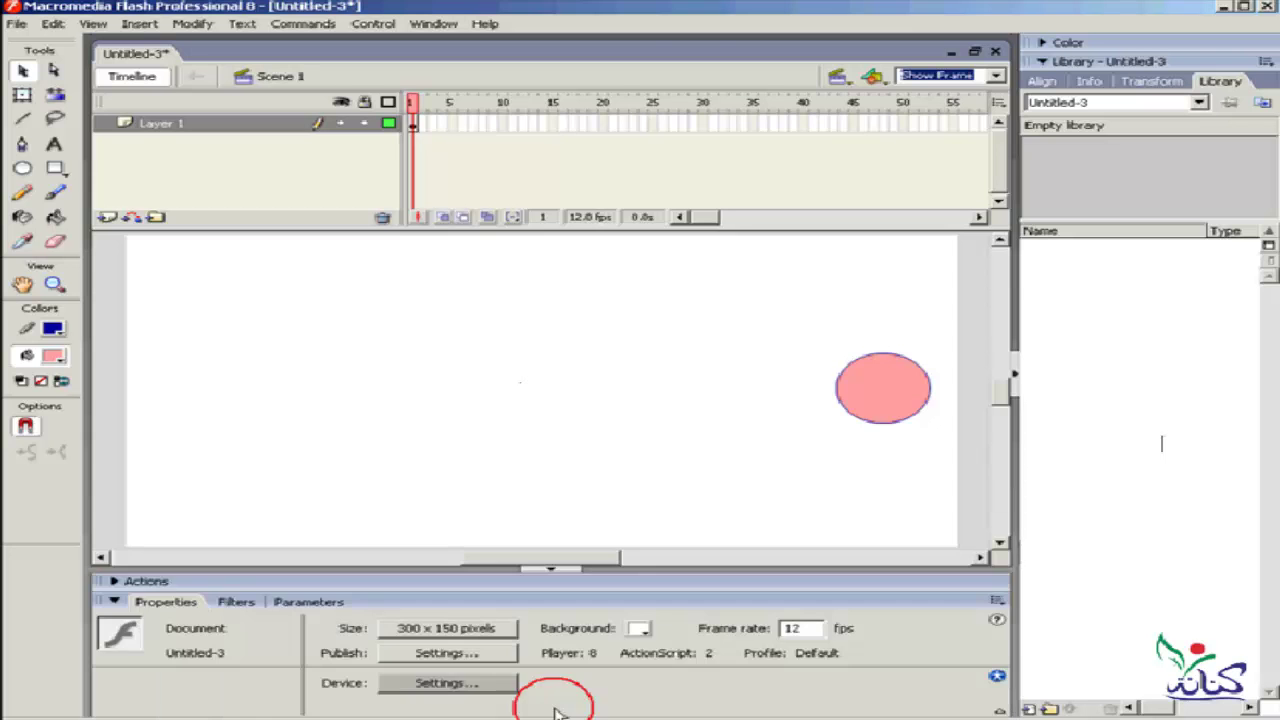
{"action": "left_click", "coordinate": [722, 229]}
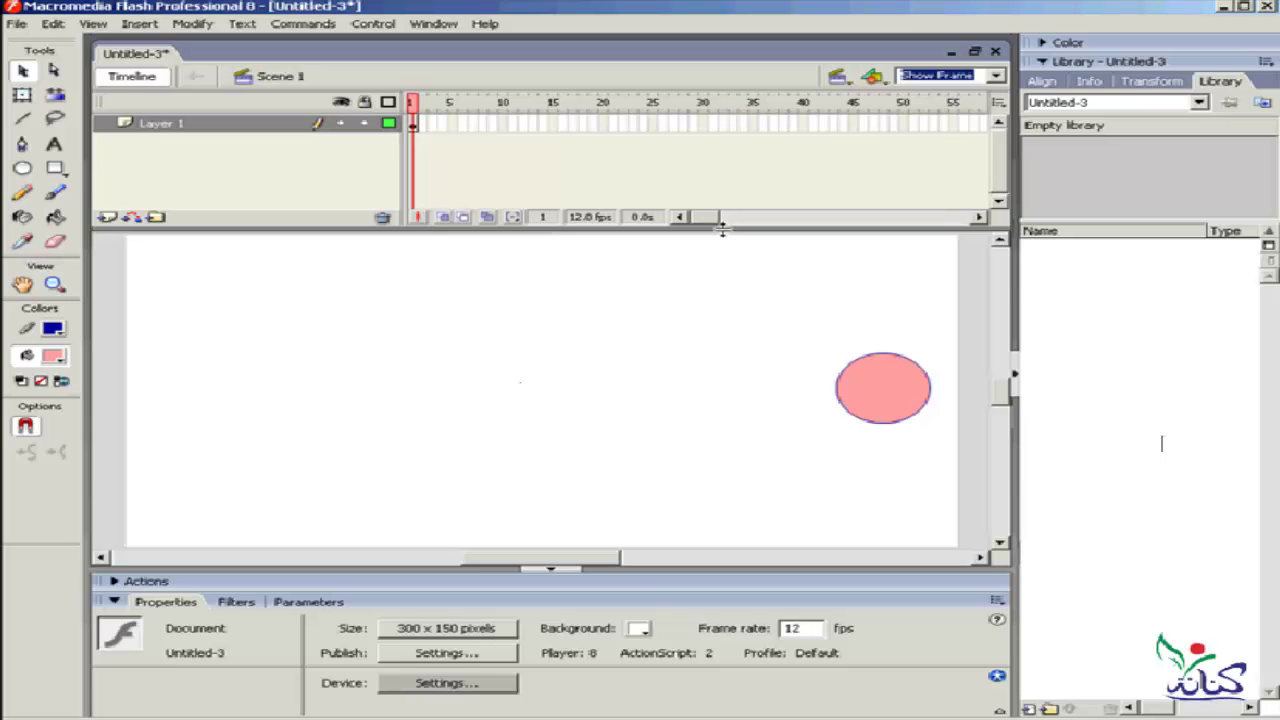
{"action": "left_click_drag", "start_coordinate": [722, 229], "coordinate": [722, 158]}
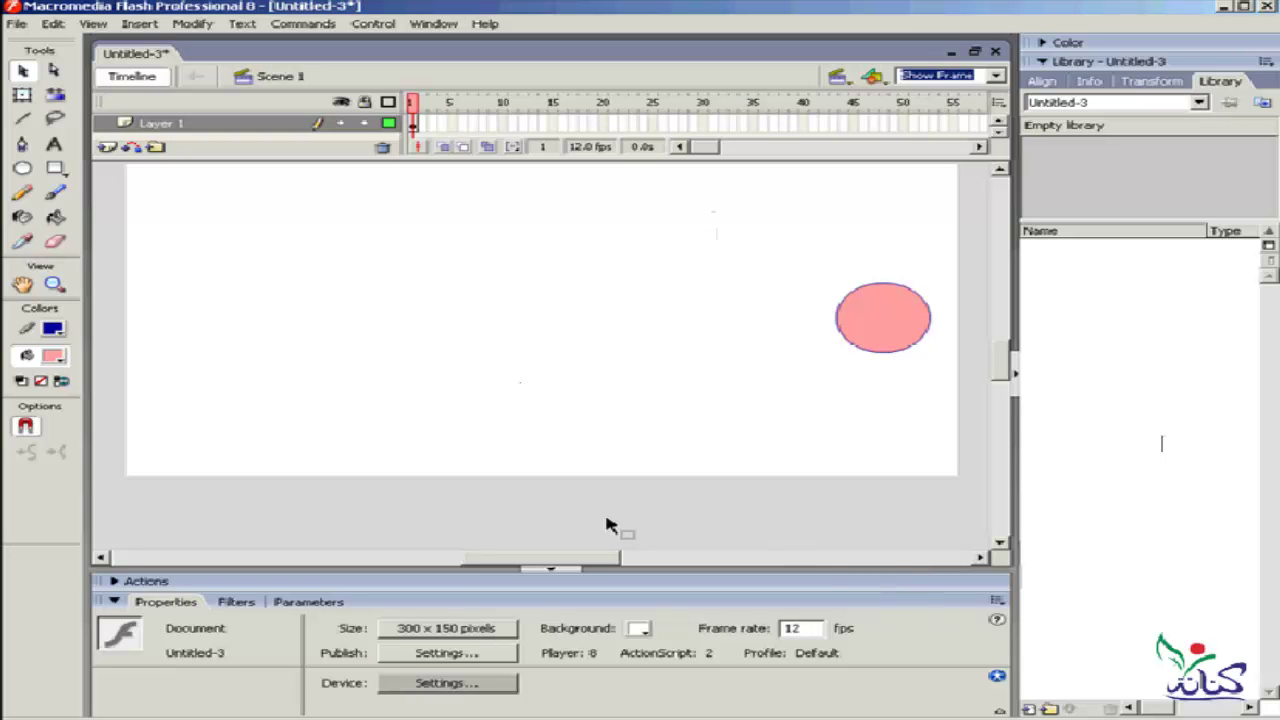
- Zoom the stage out to 25% and select the small circle's outline
{"action": "left_click", "coordinate": [995, 75]}
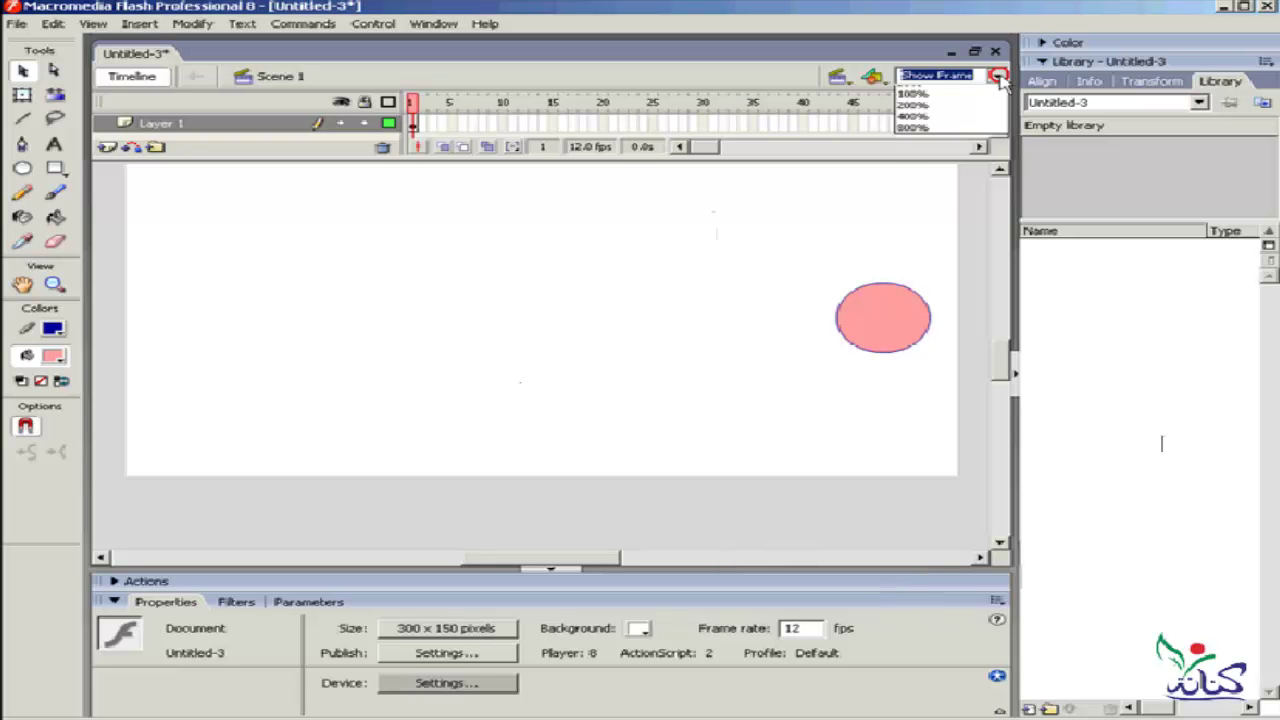
{"action": "left_click", "coordinate": [931, 125]}
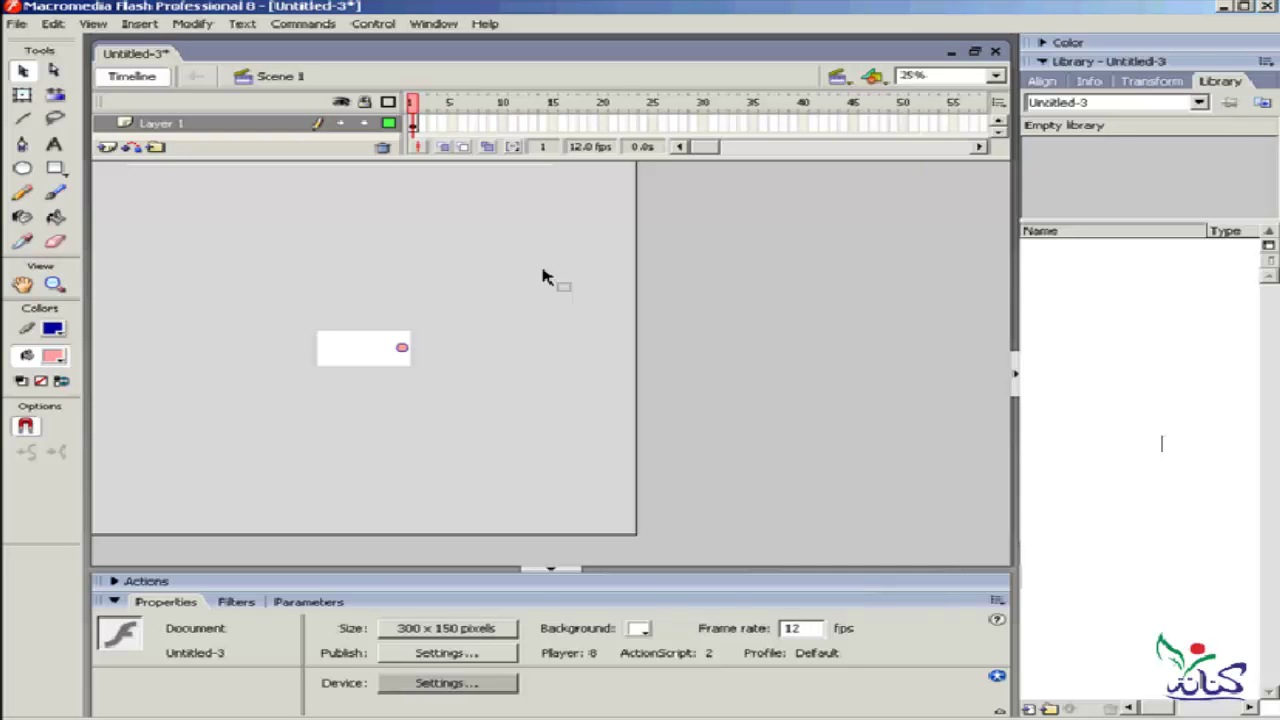
{"action": "left_click", "coordinate": [405, 352]}
{"action": "left_click_drag", "start_coordinate": [474, 356], "coordinate": [474, 356]}
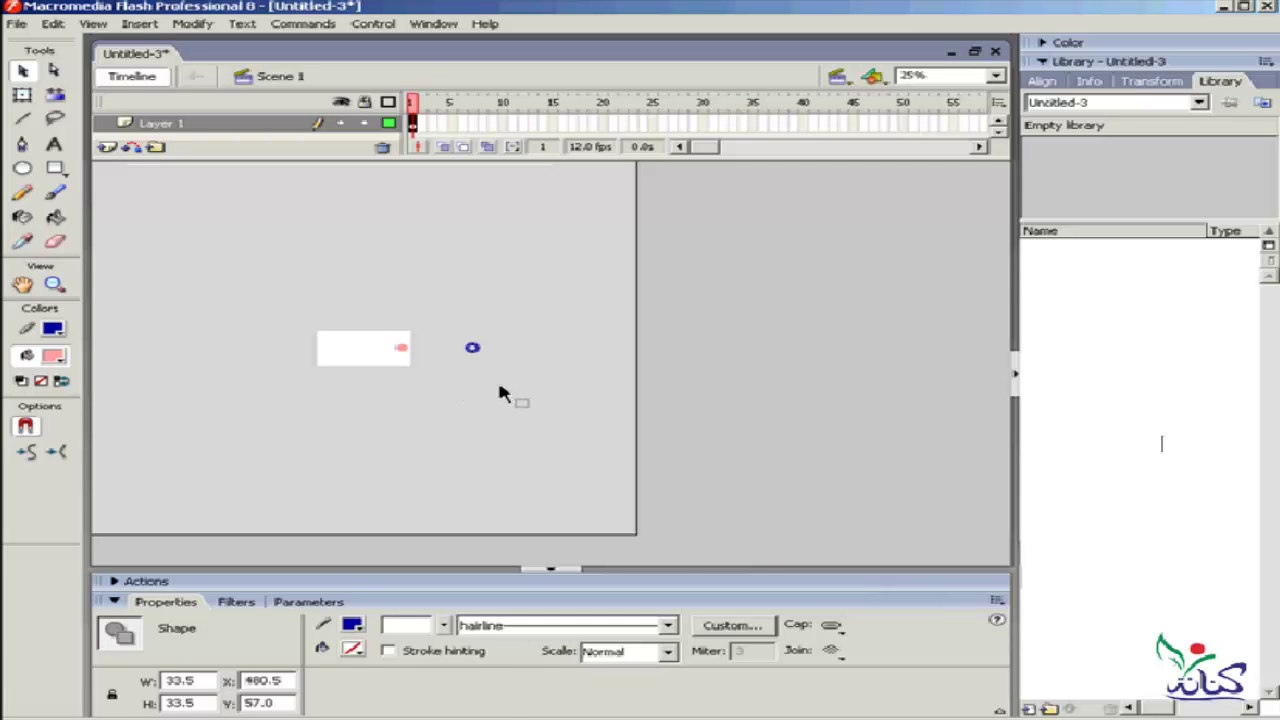
- Move the blue 33.5 × 33.5 circle outline off the stage's left edge to X -107.7
{"action": "left_click", "coordinate": [504, 385]}
{"action": "left_click", "coordinate": [472, 348]}
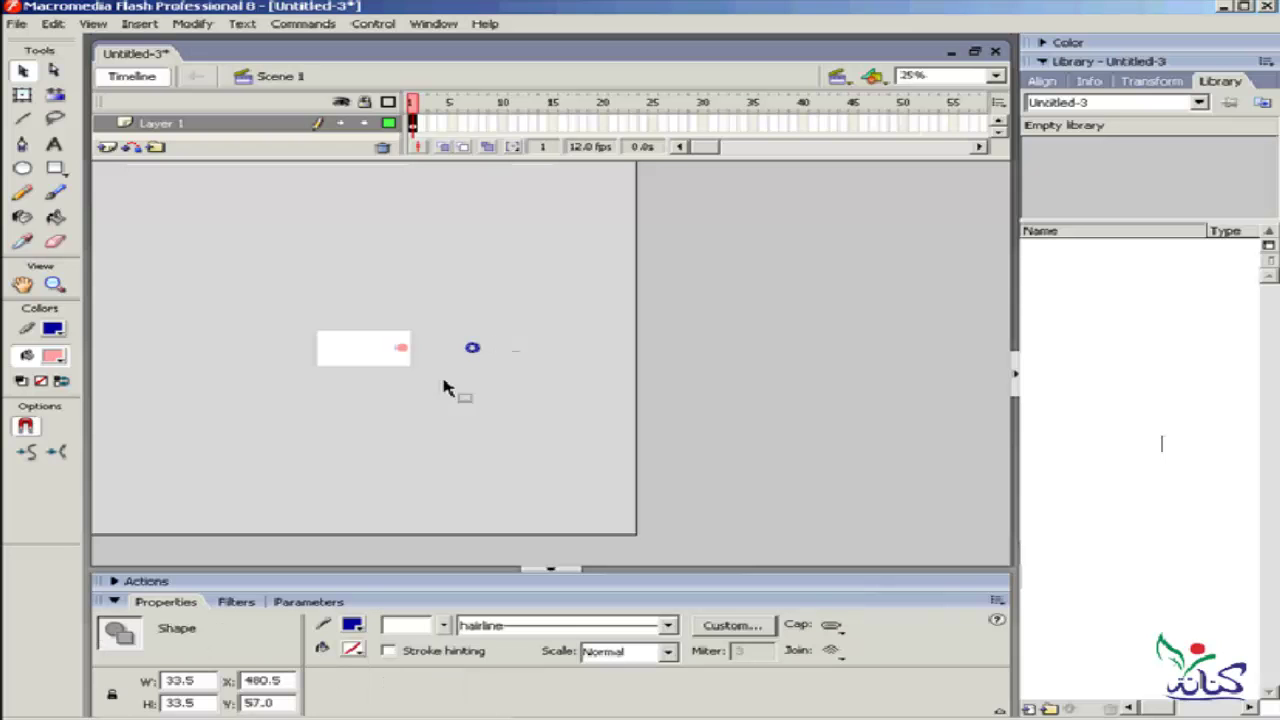
{"action": "left_click_drag", "start_coordinate": [474, 352], "coordinate": [370, 362]}
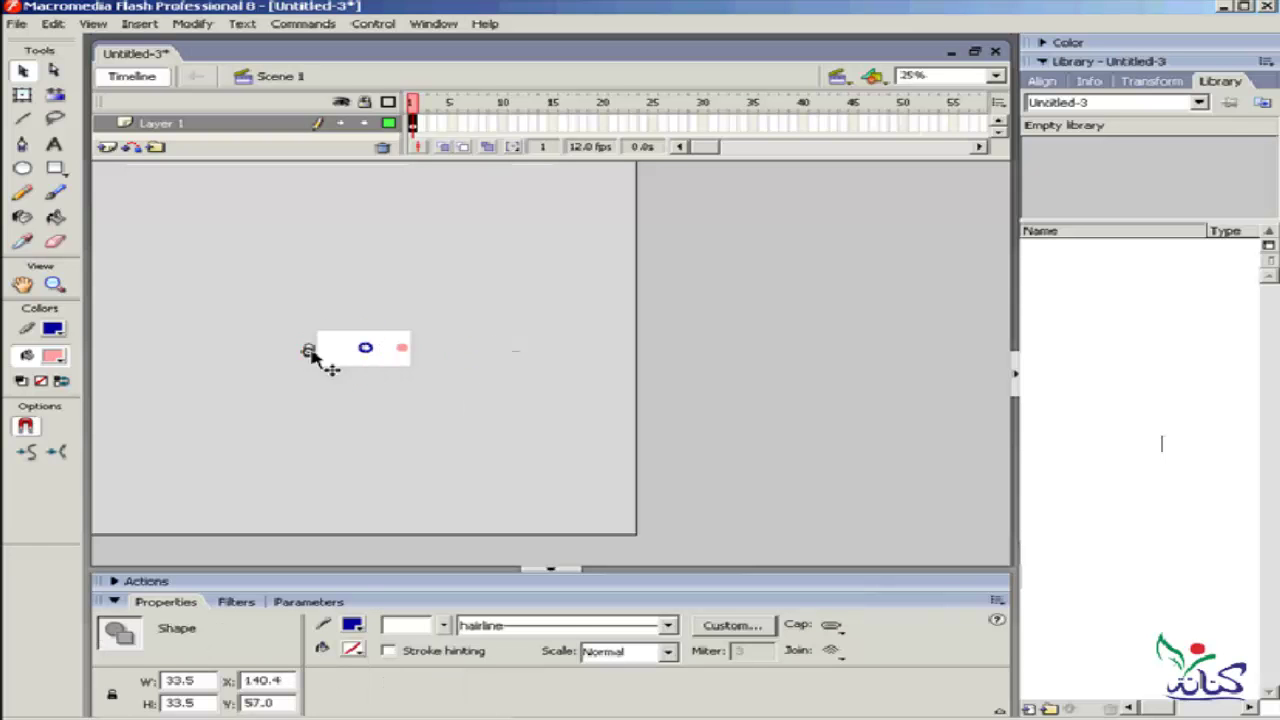
{"action": "left_click_drag", "start_coordinate": [310, 355], "coordinate": [289, 354]}
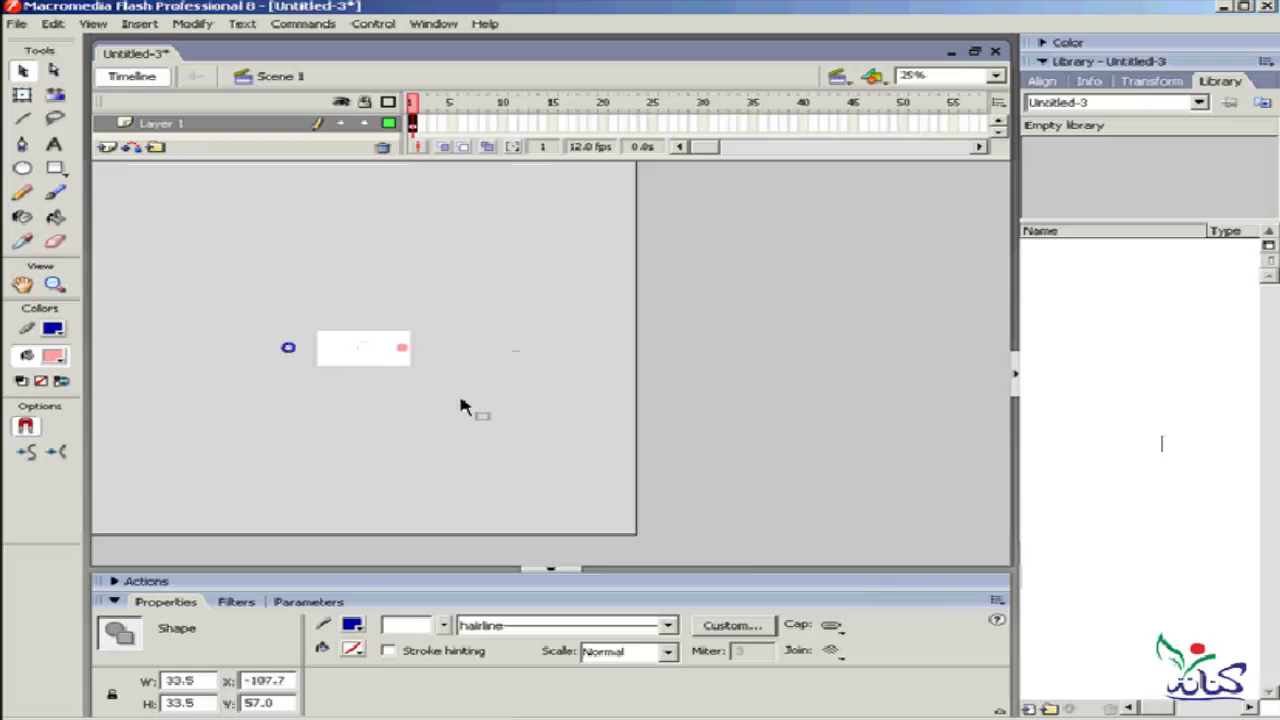